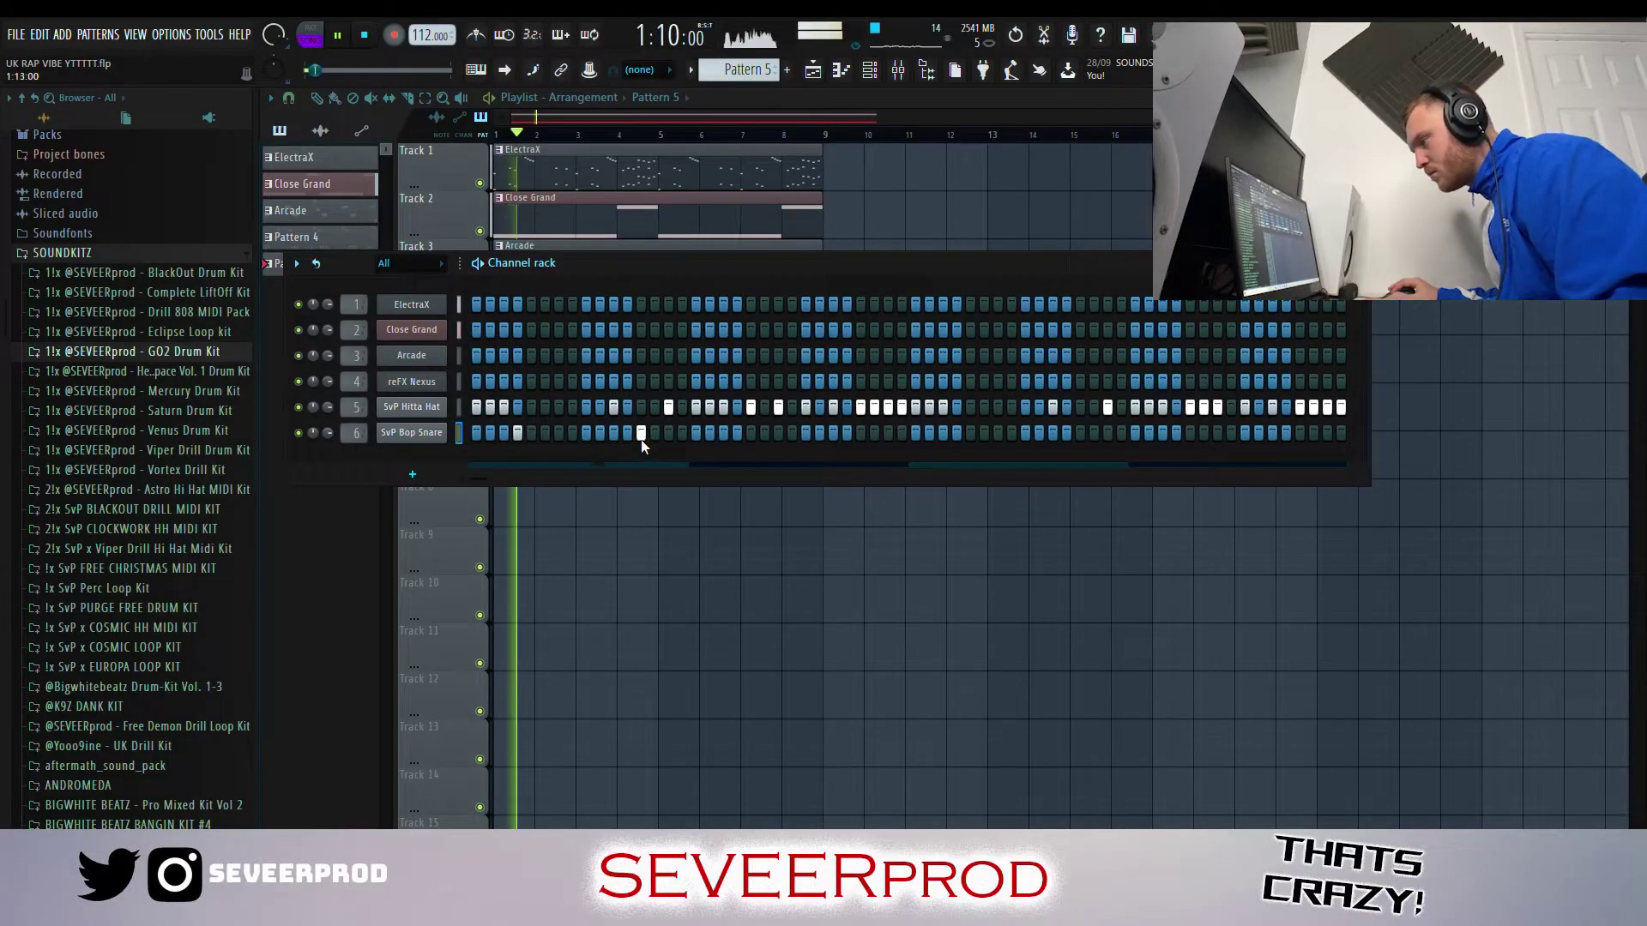
Step: Place SvP Bop Snare hits on steps 4 and 13 of bars 2 to 4 and duplicate the four-bar pattern into bars 5 to 8
click(737, 434)
click(861, 435)
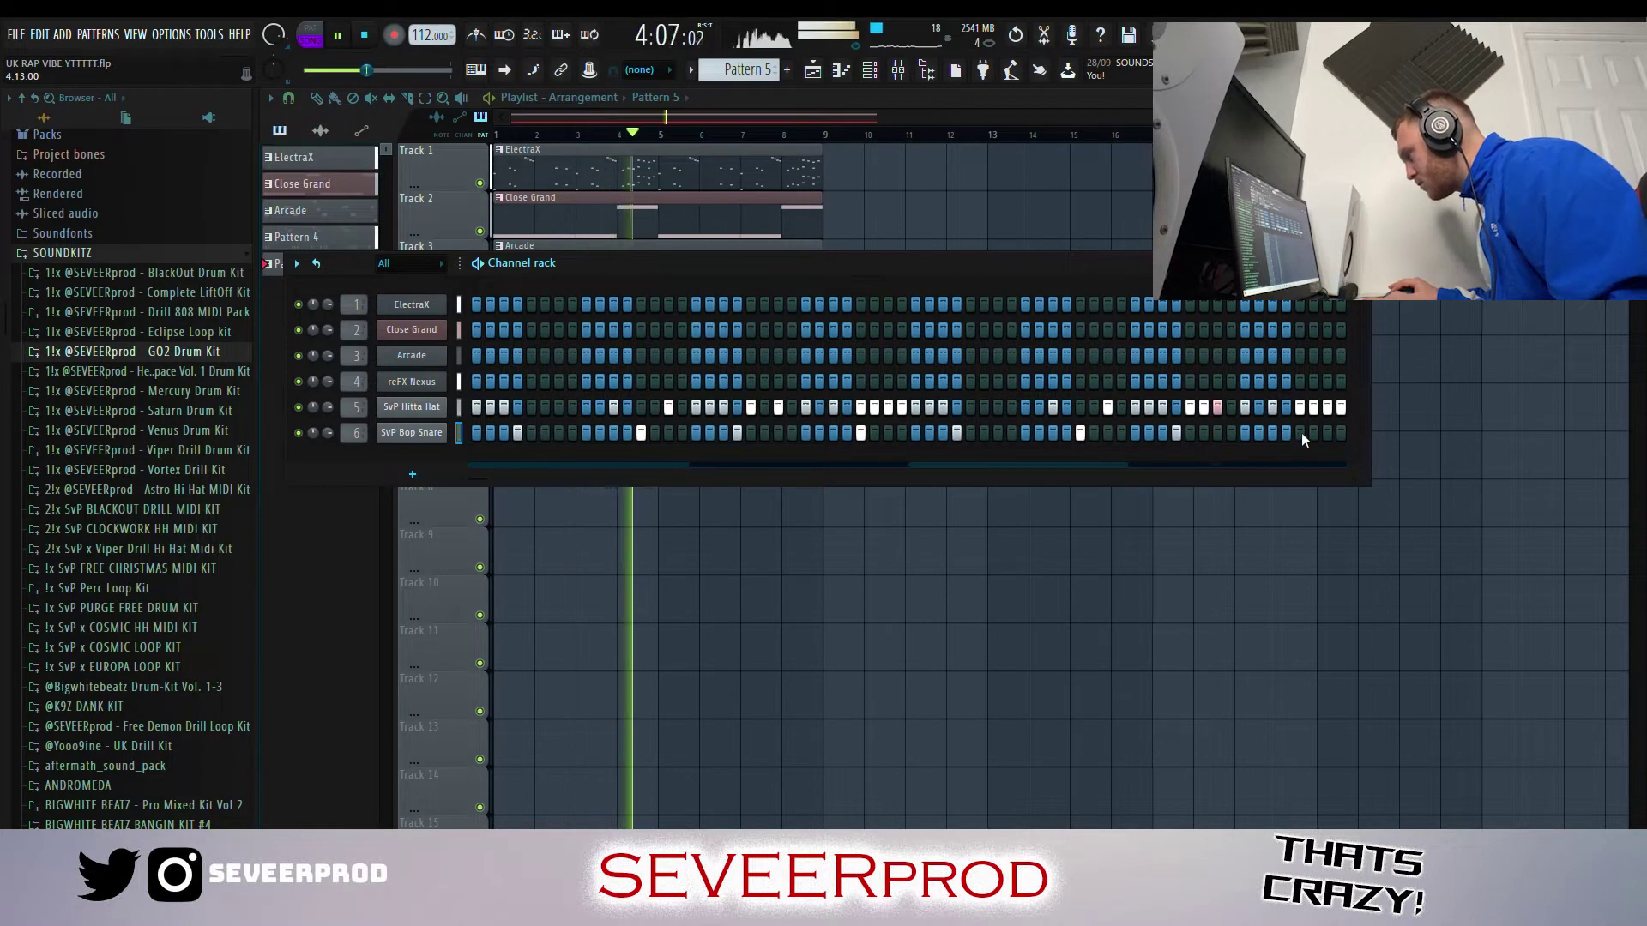
click(431, 439)
drag(823, 798, 333, 686)
key(ctrl+a)
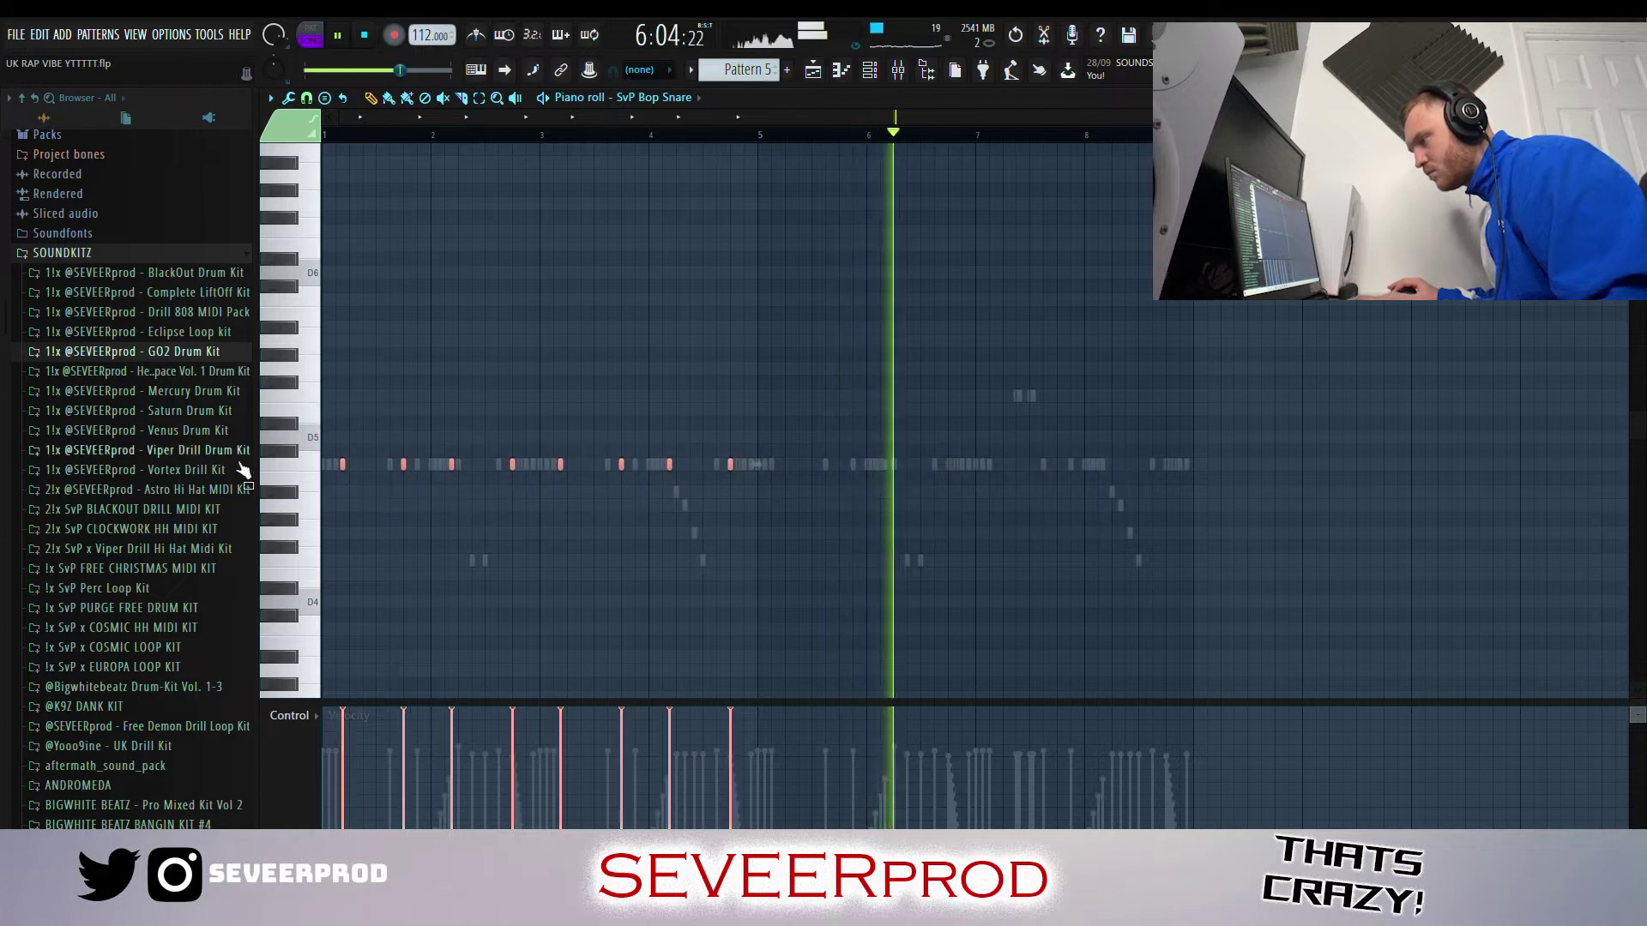
drag(346, 466, 791, 486)
key(ctrl+d)
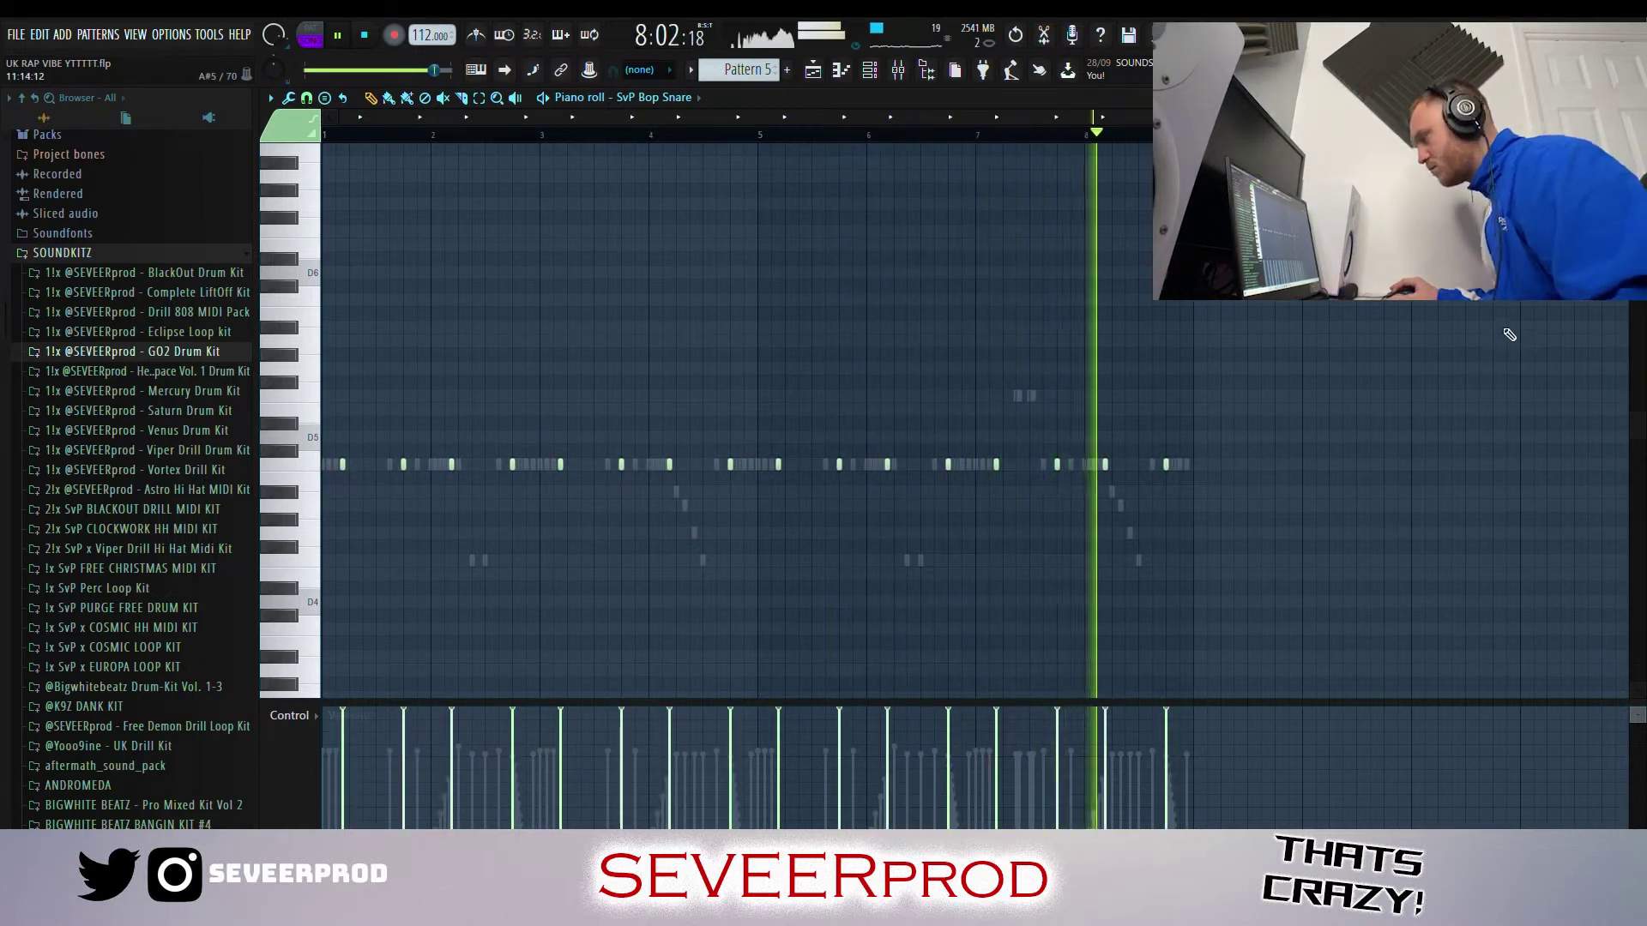
ctrl+scroll(1250, 441, up, 4)
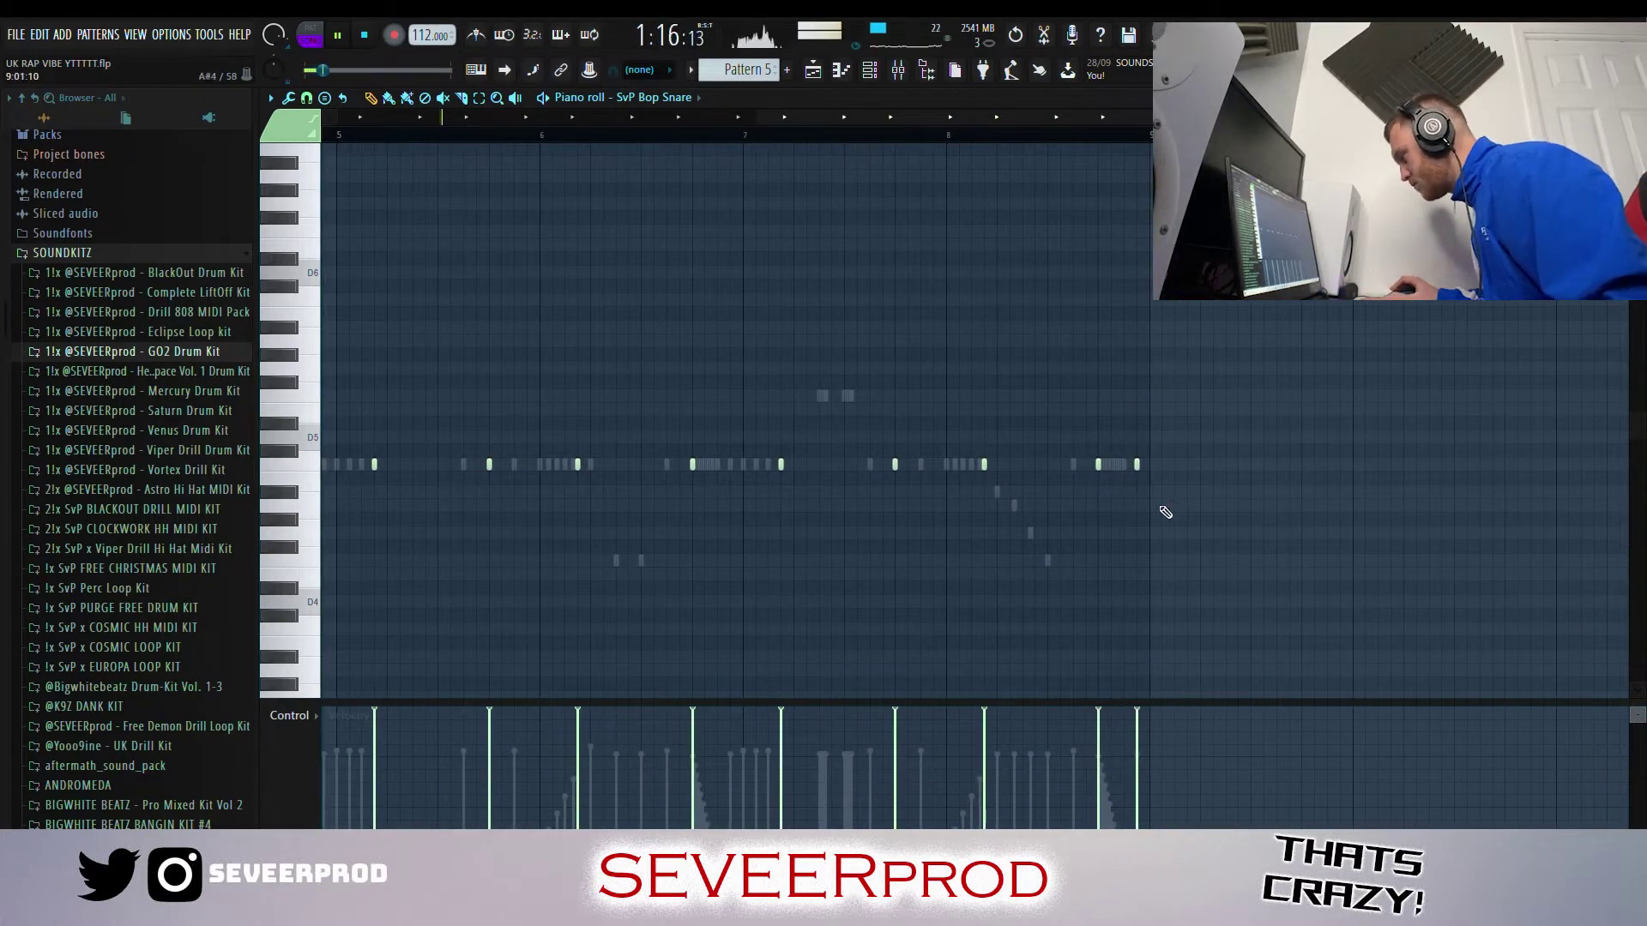
ctrl+scroll(1145, 607, down, 4)
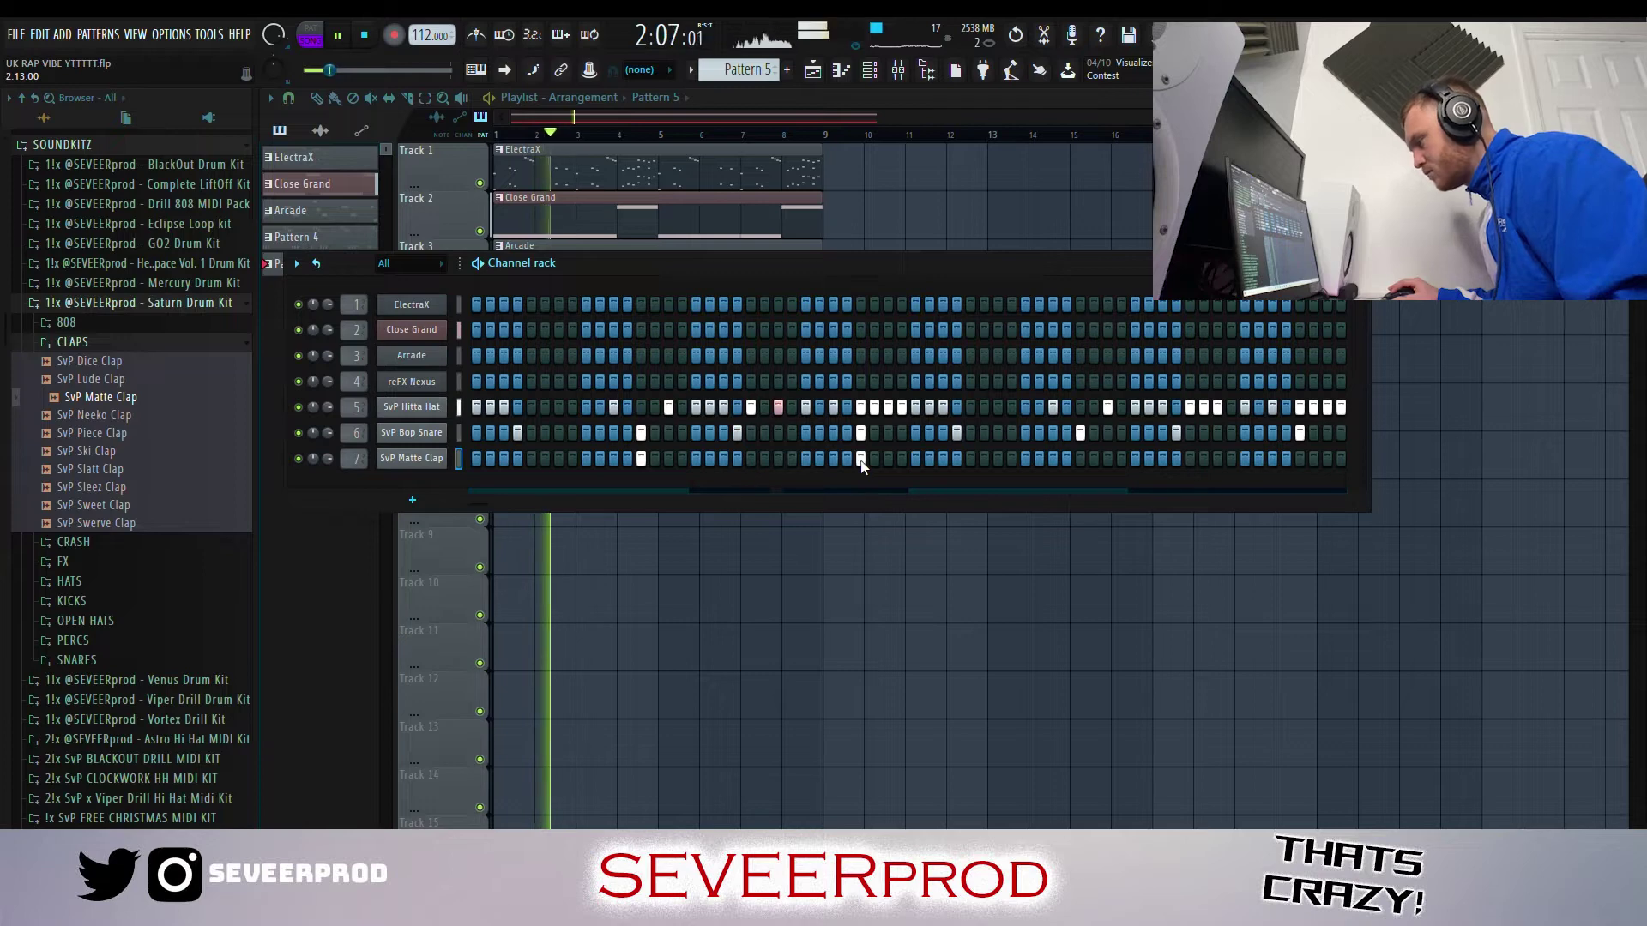
Step: Duplicate the four-bar SvP Matte Clap pattern into bars 5 to 8 and collapse the opened sound kit folders
right_click(443, 457)
click(490, 464)
drag(829, 483, 251, 438)
shift+drag(406, 464, 842, 467)
key(ctrl+d)
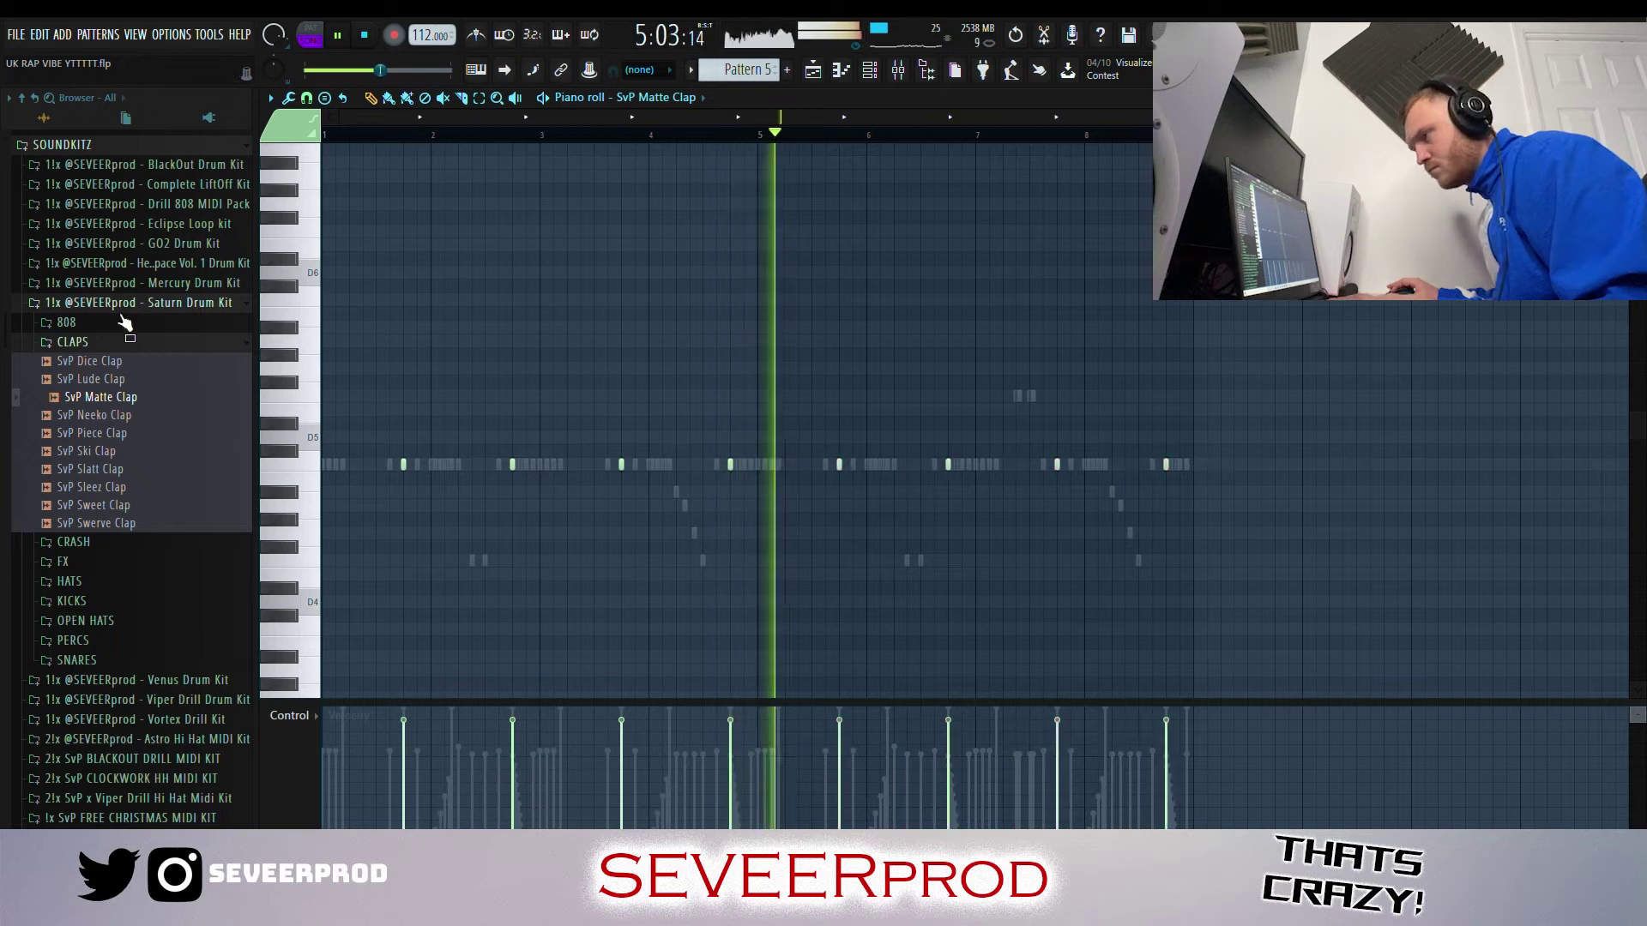
click(163, 306)
click(202, 146)
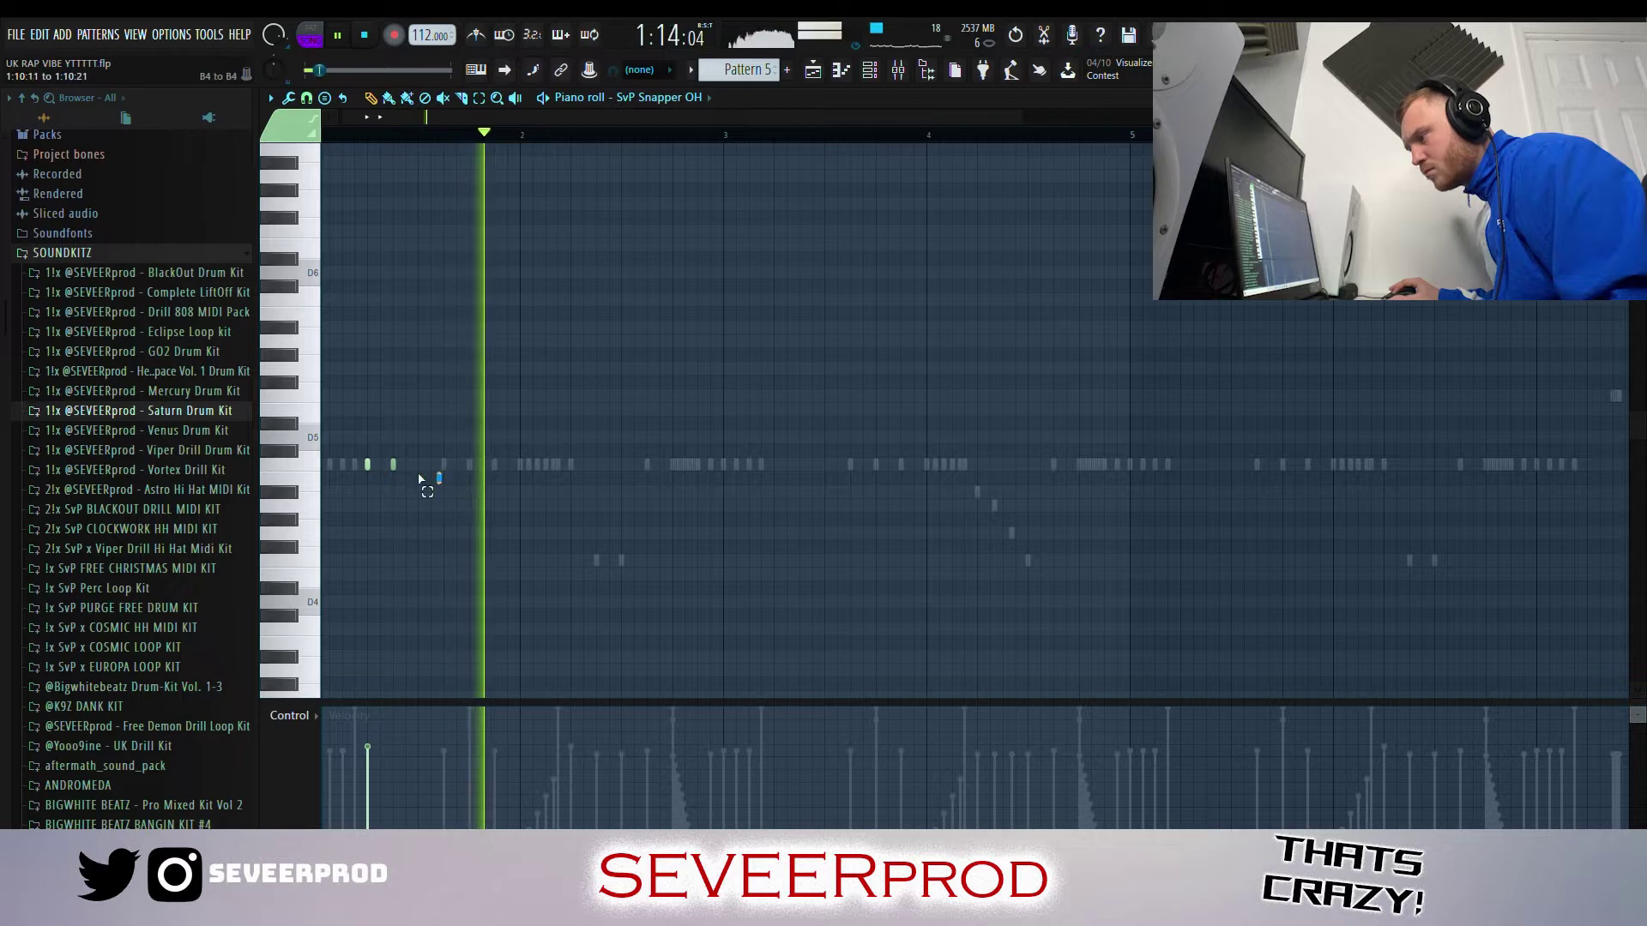
Step: Copy the two SvP Snapper OH notes of bar 1 to the same position in bar 5
drag(419, 479, 1192, 468)
scroll(1189, 466, down, 5)
scroll(961, 484, up, 6)
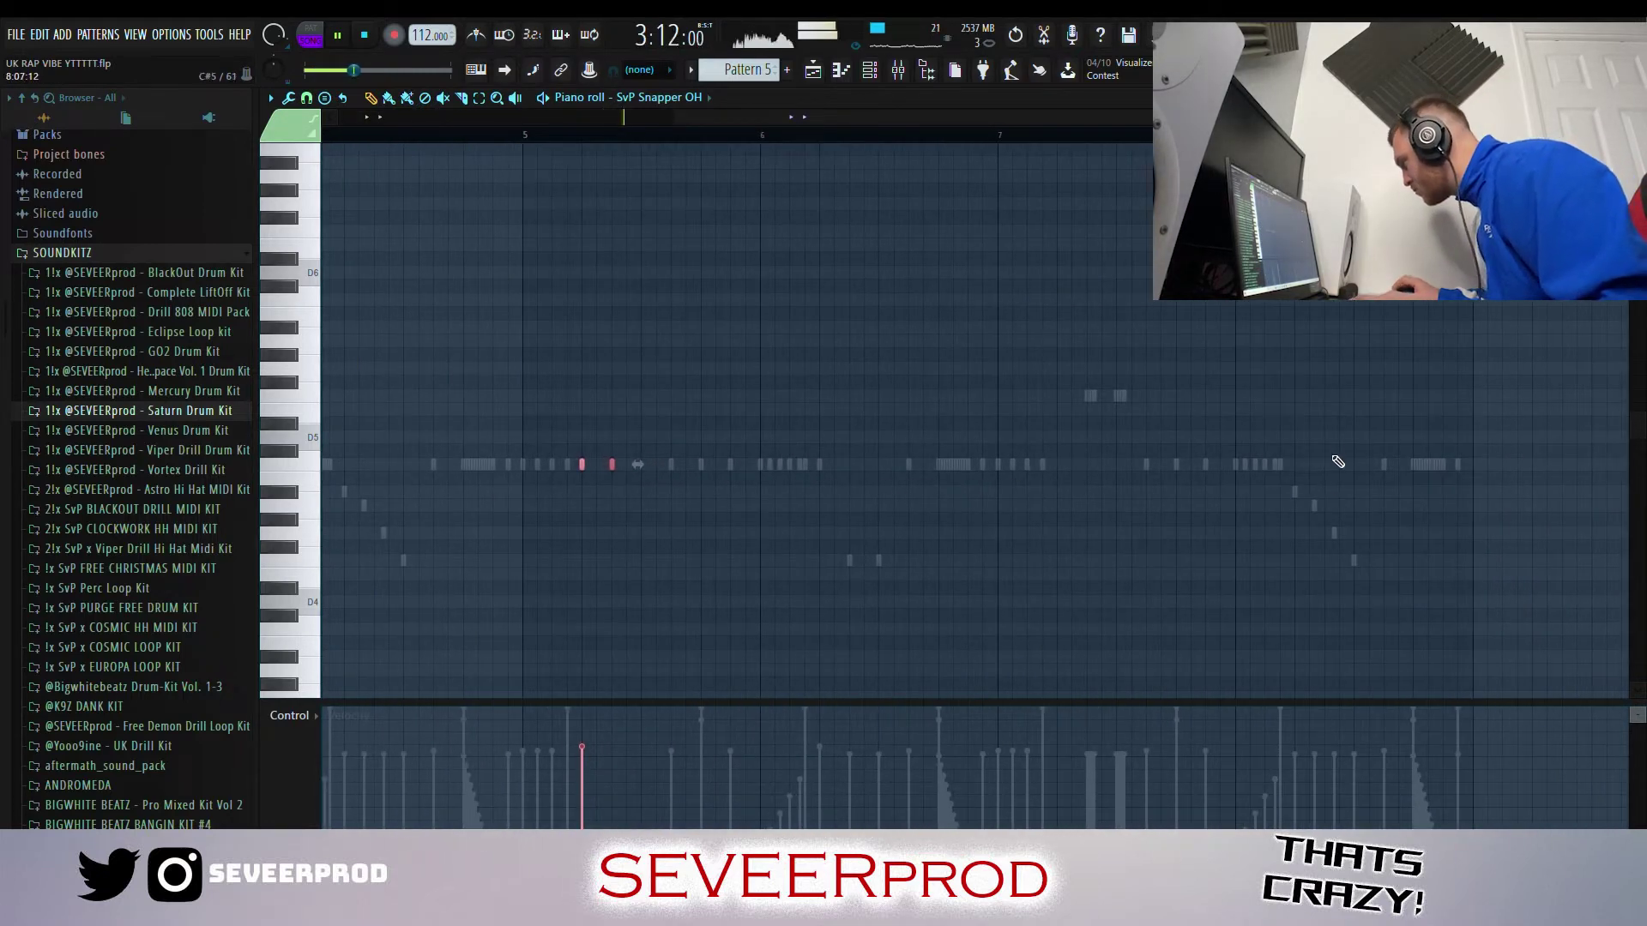
Step: Add stacked D5 and D4 notes, each four steps long, at step 9 of bar 8 for SvP Snapper OH
drag(1364, 439, 1397, 559)
drag(1398, 583, 1398, 614)
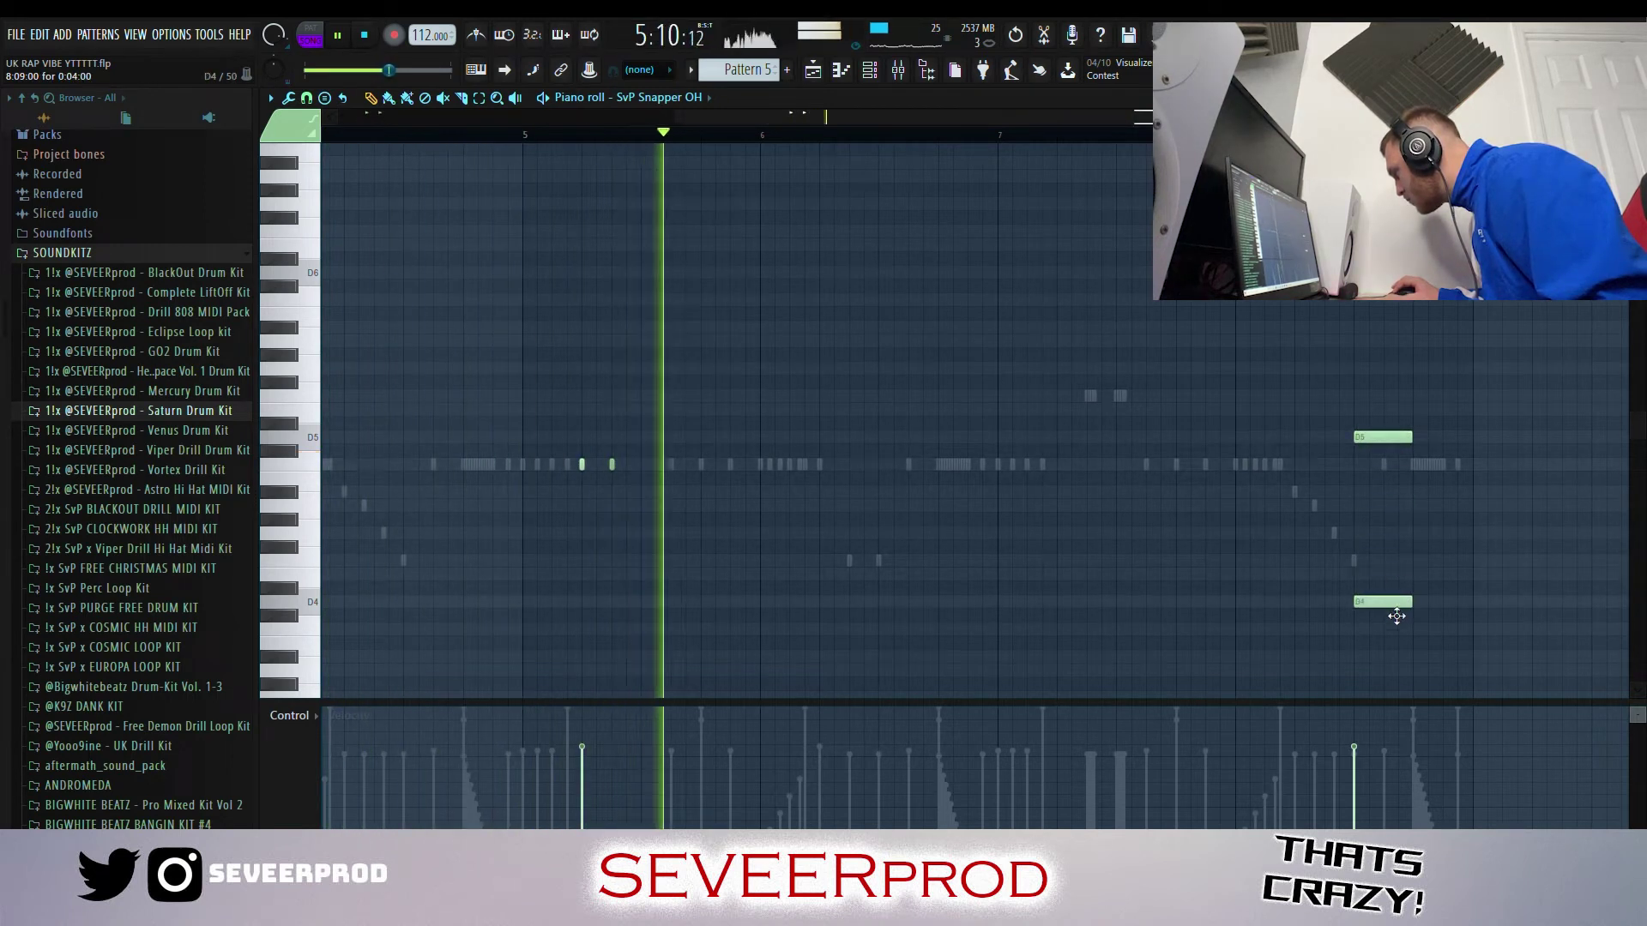
click(1381, 619)
right_click(1389, 620)
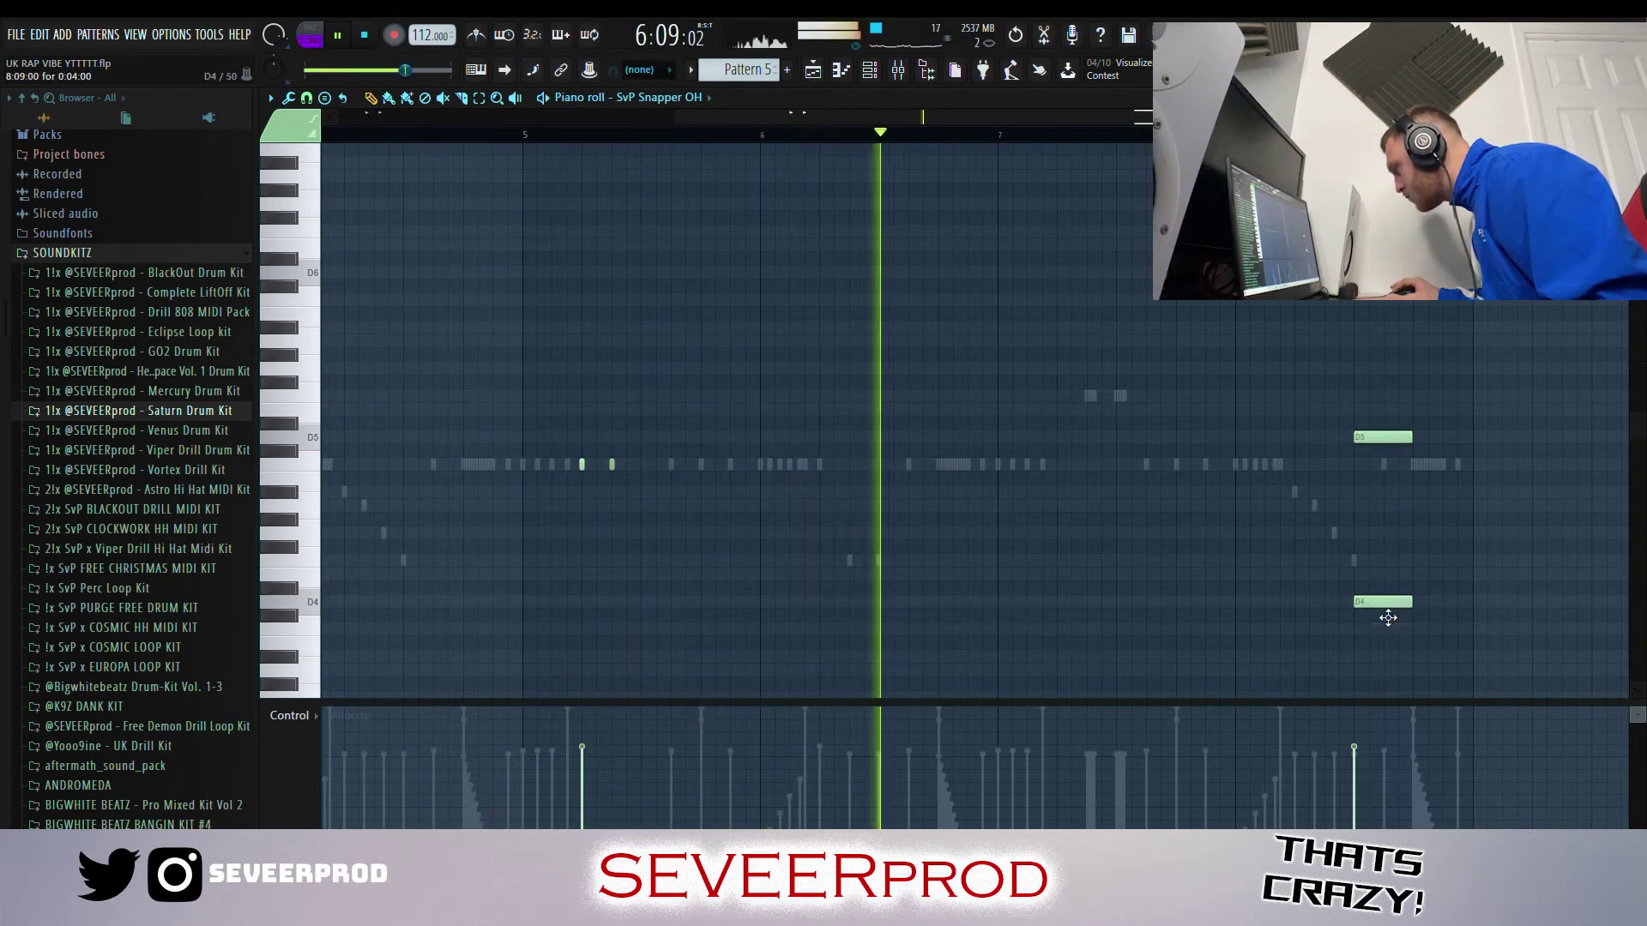
drag(1340, 588, 1407, 638)
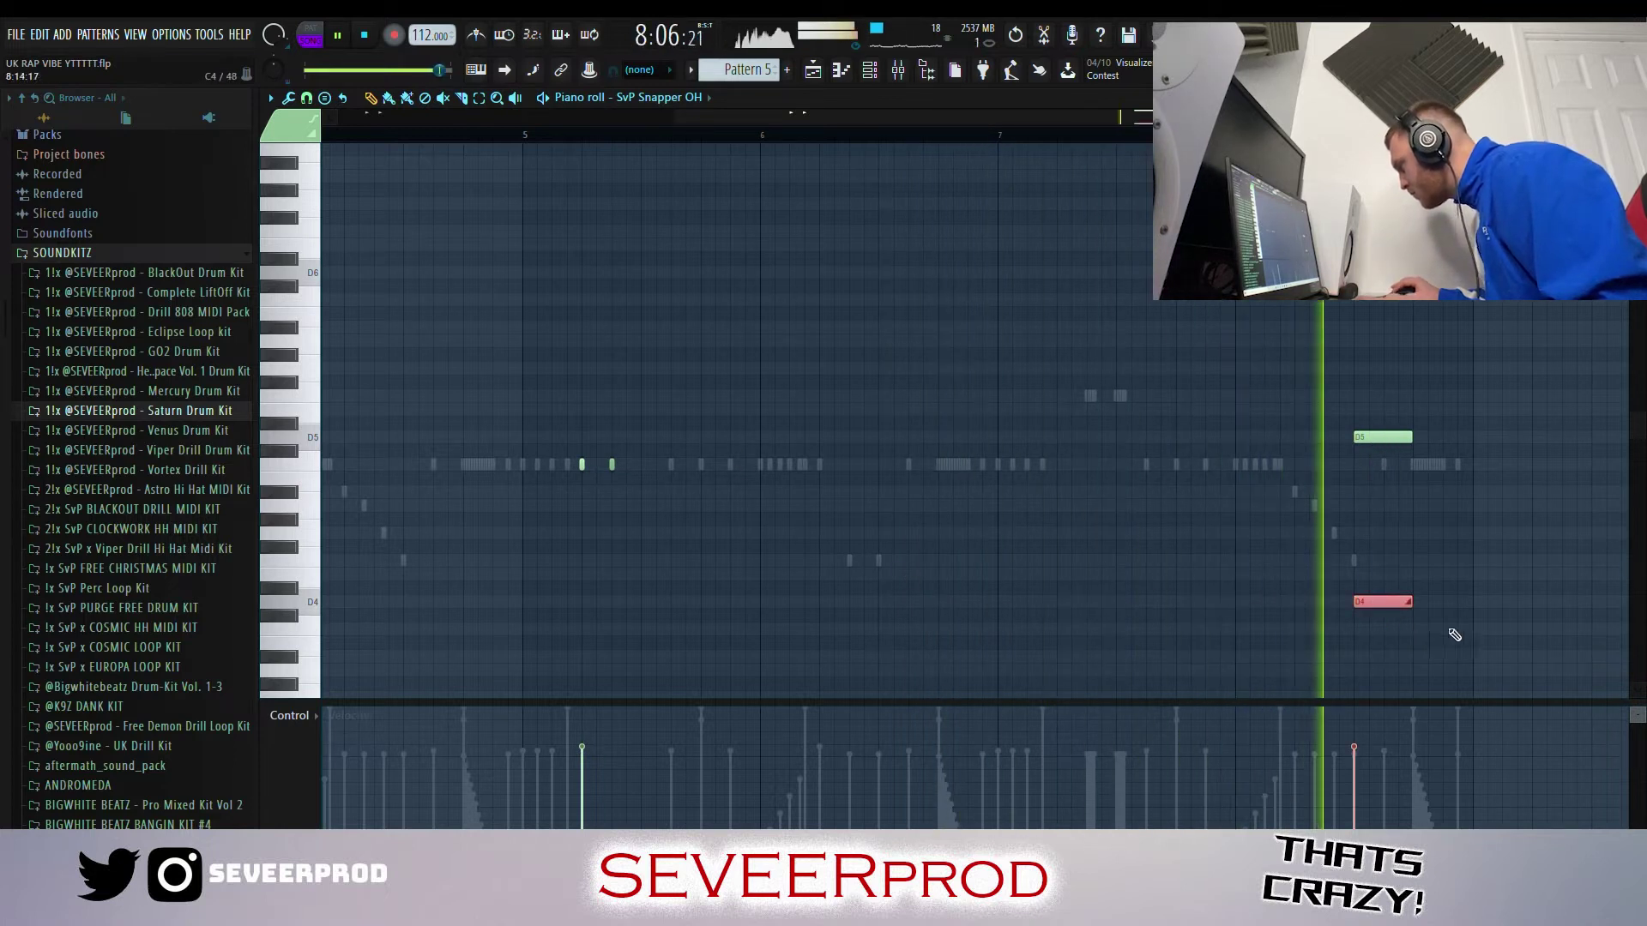
scroll(1468, 557, down, 3)
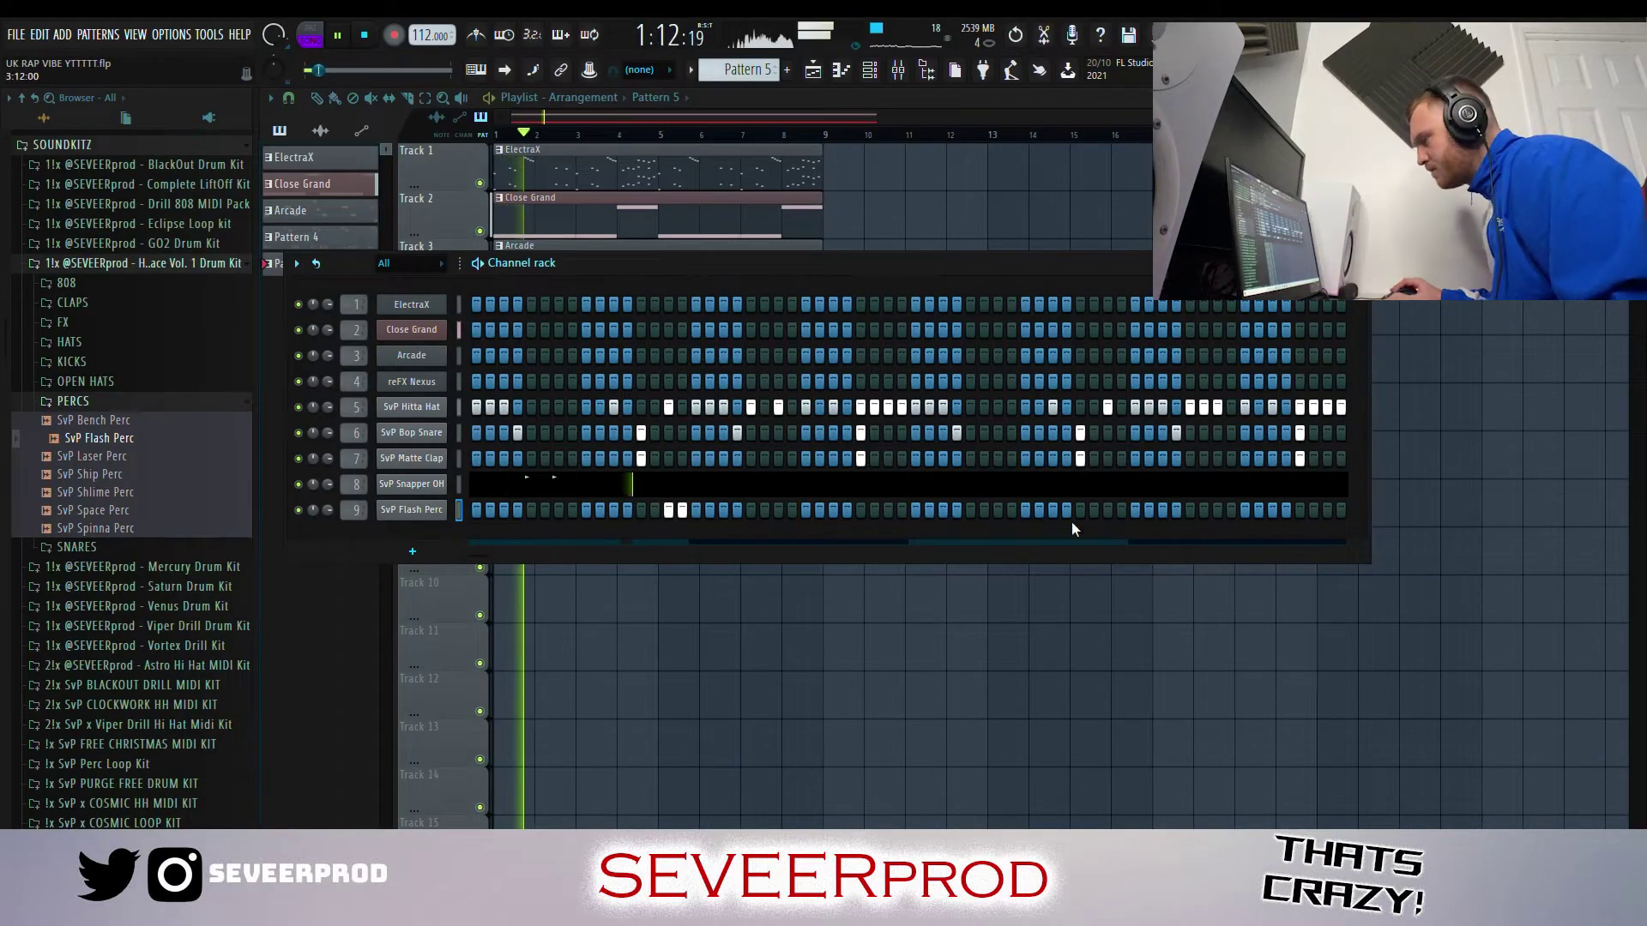
Step: Copy the two SvP Flash Perc notes from the end of bar 1 to the end of bar 5 in the piano roll
right_click(439, 519)
click(488, 534)
drag(502, 457, 964, 477)
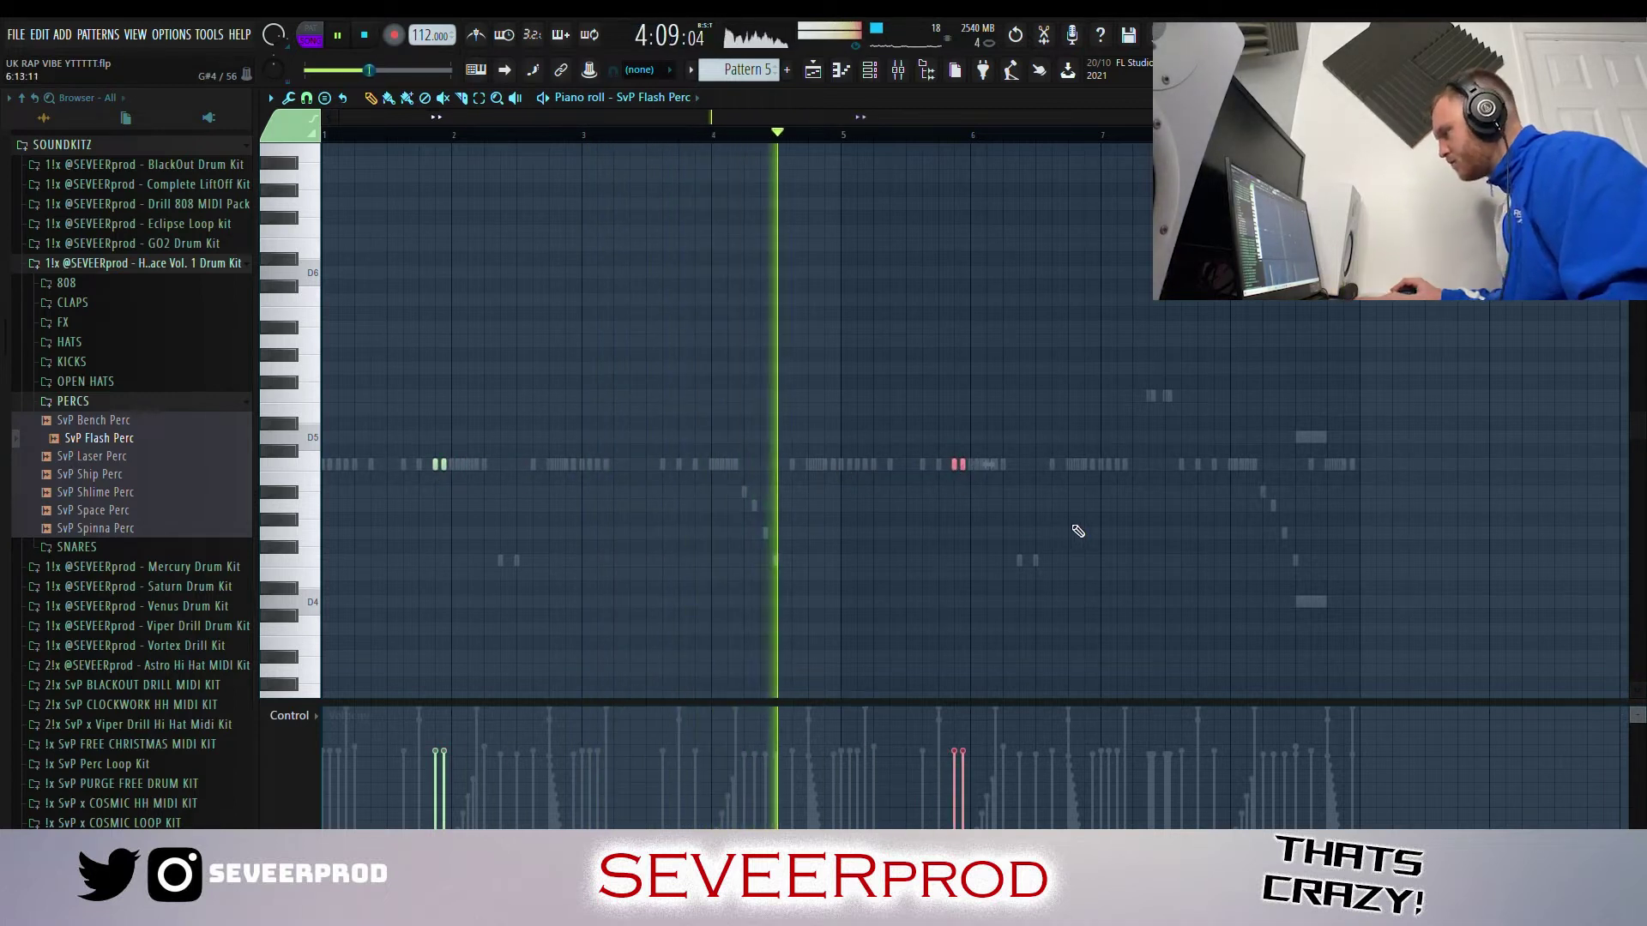
ctrl+click(745, 347)
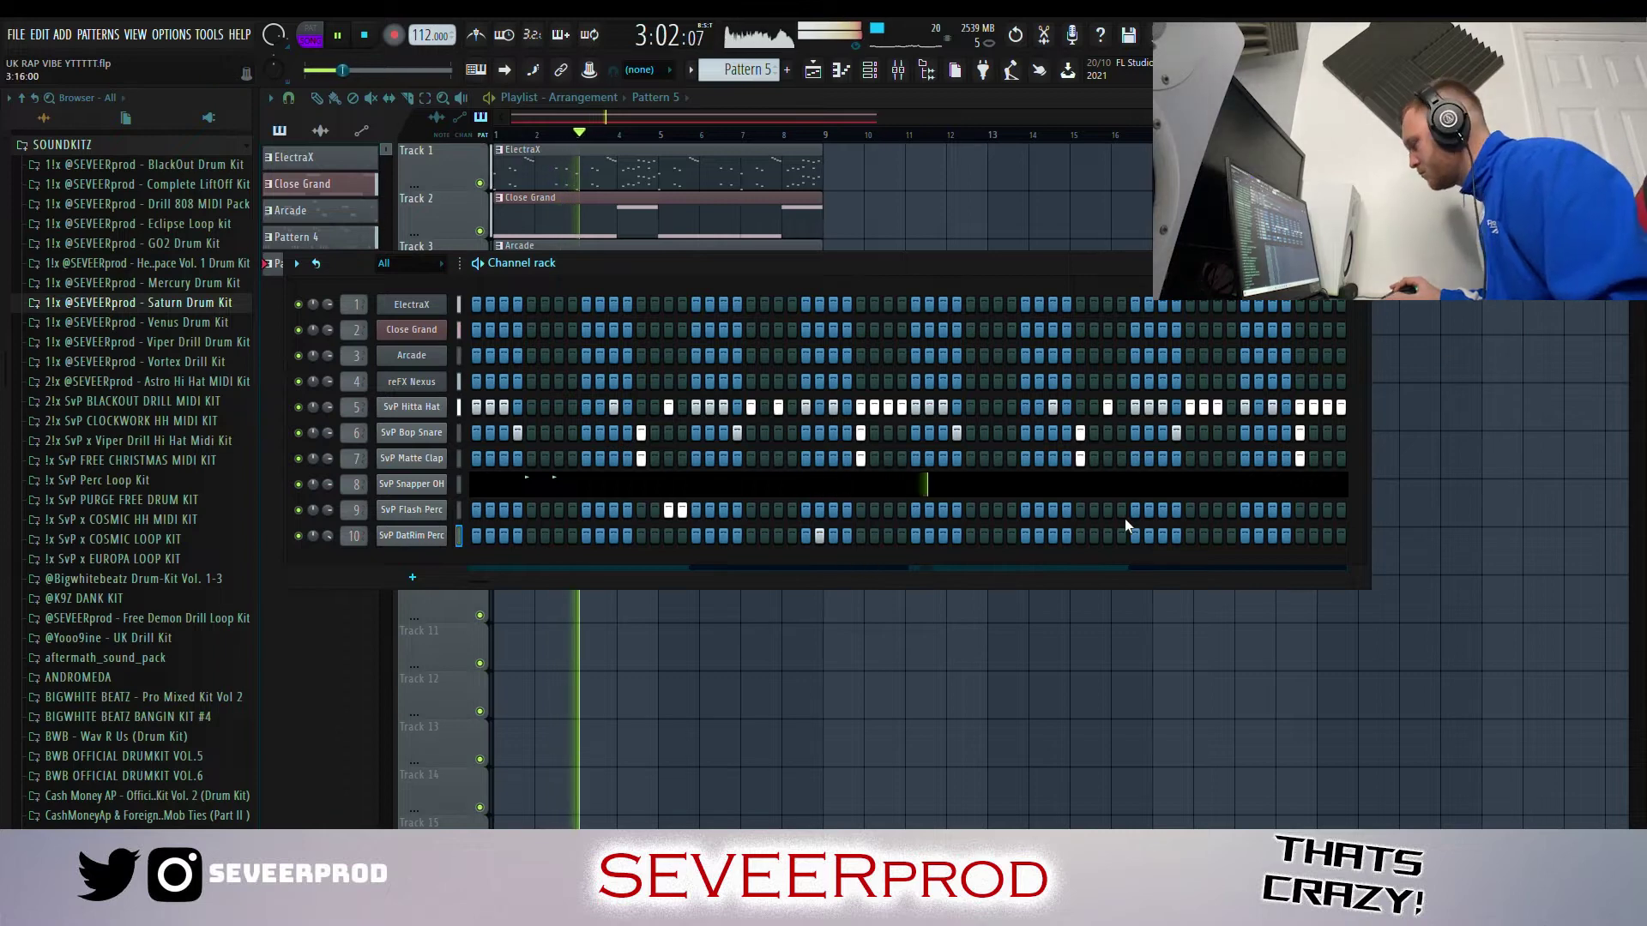
Step: Add SvP DatRim Perc hits on steps 8 and 10 of bar 4 and duplicate the four-bar pattern into bars 5 to 8
click(1231, 536)
click(1258, 537)
right_click(439, 542)
click(491, 561)
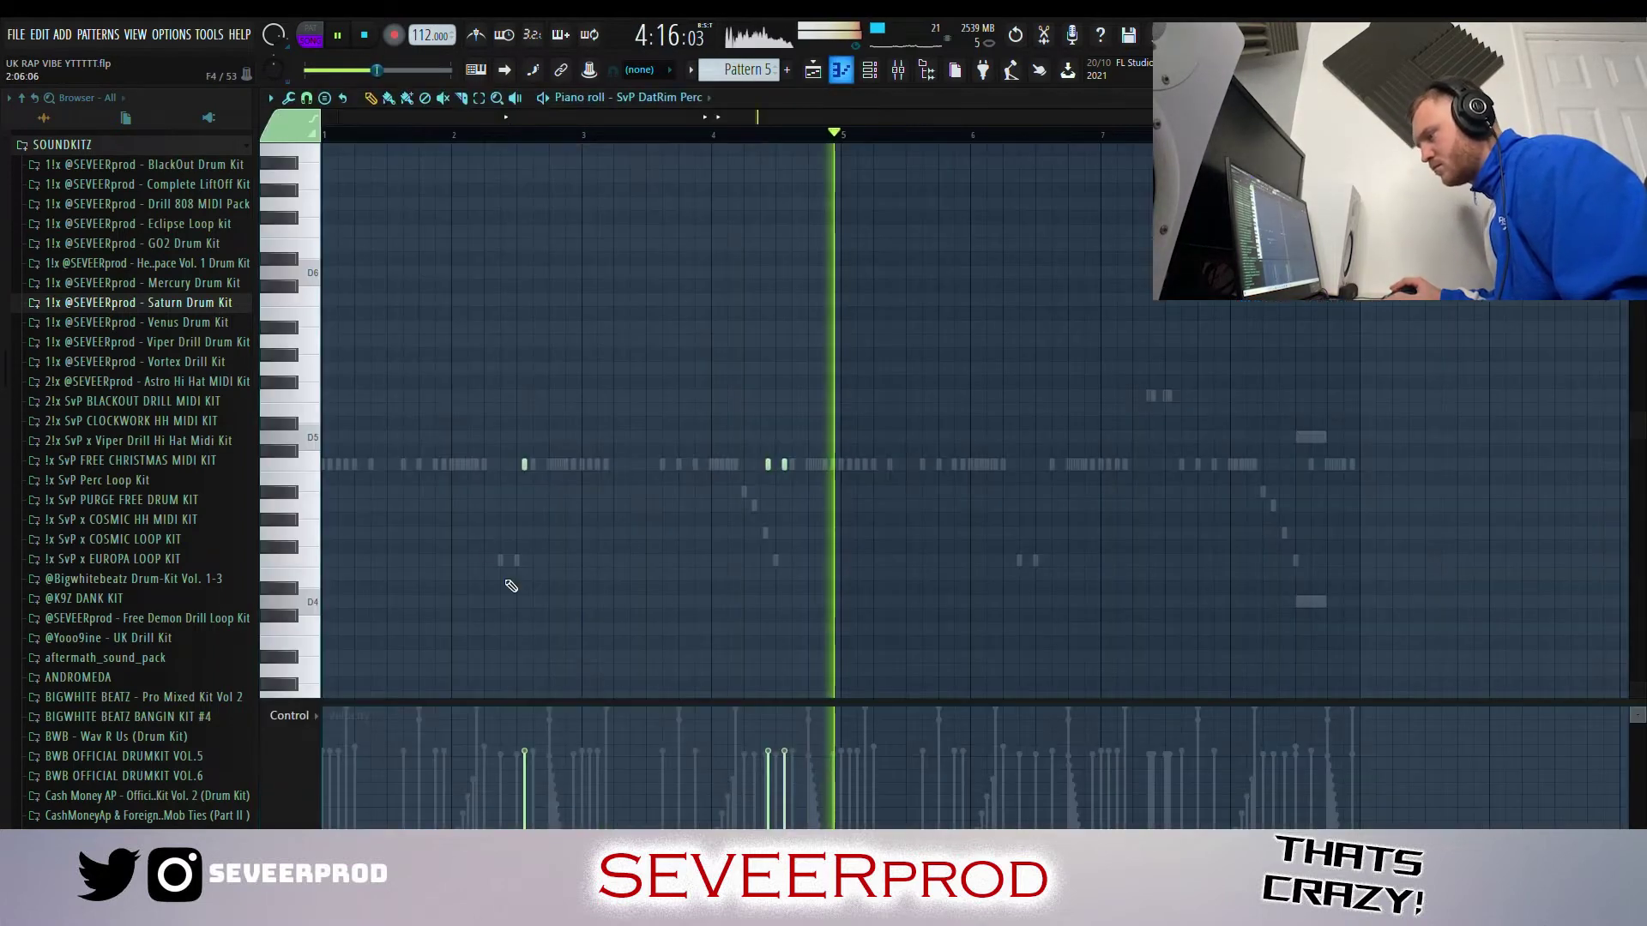
drag(885, 755, 15, 382)
drag(932, 494, 1056, 470)
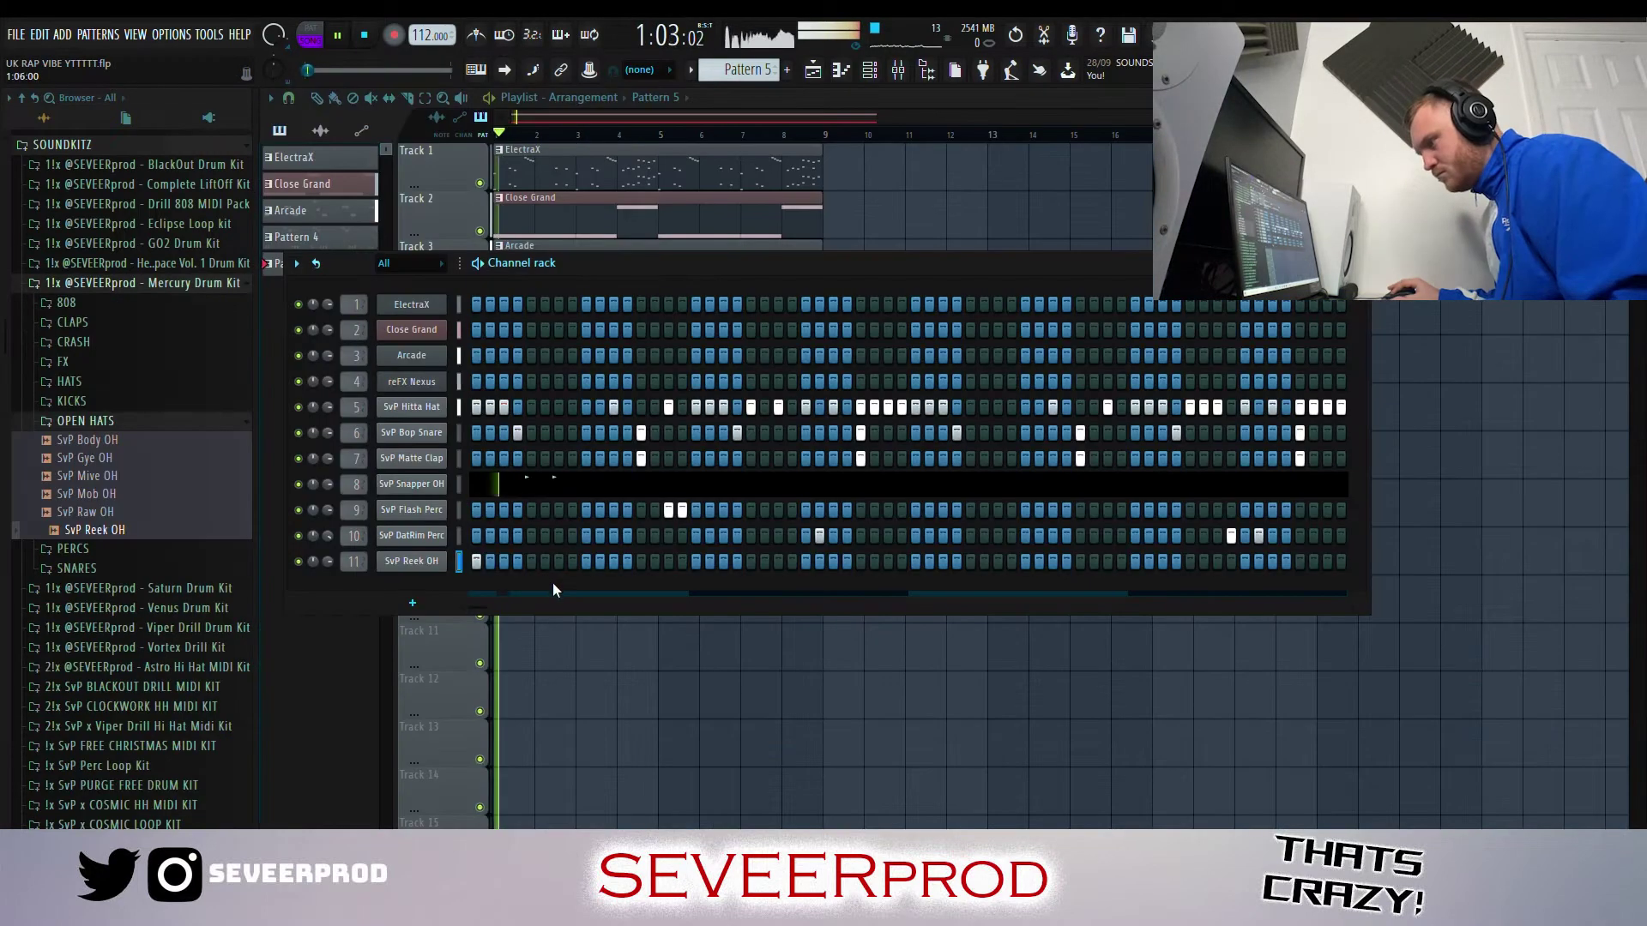
Step: Add a second SvP Reek OH hit on step 7 of bar 1 and repeat the pair in bars 3, 5 and 7
key(g)
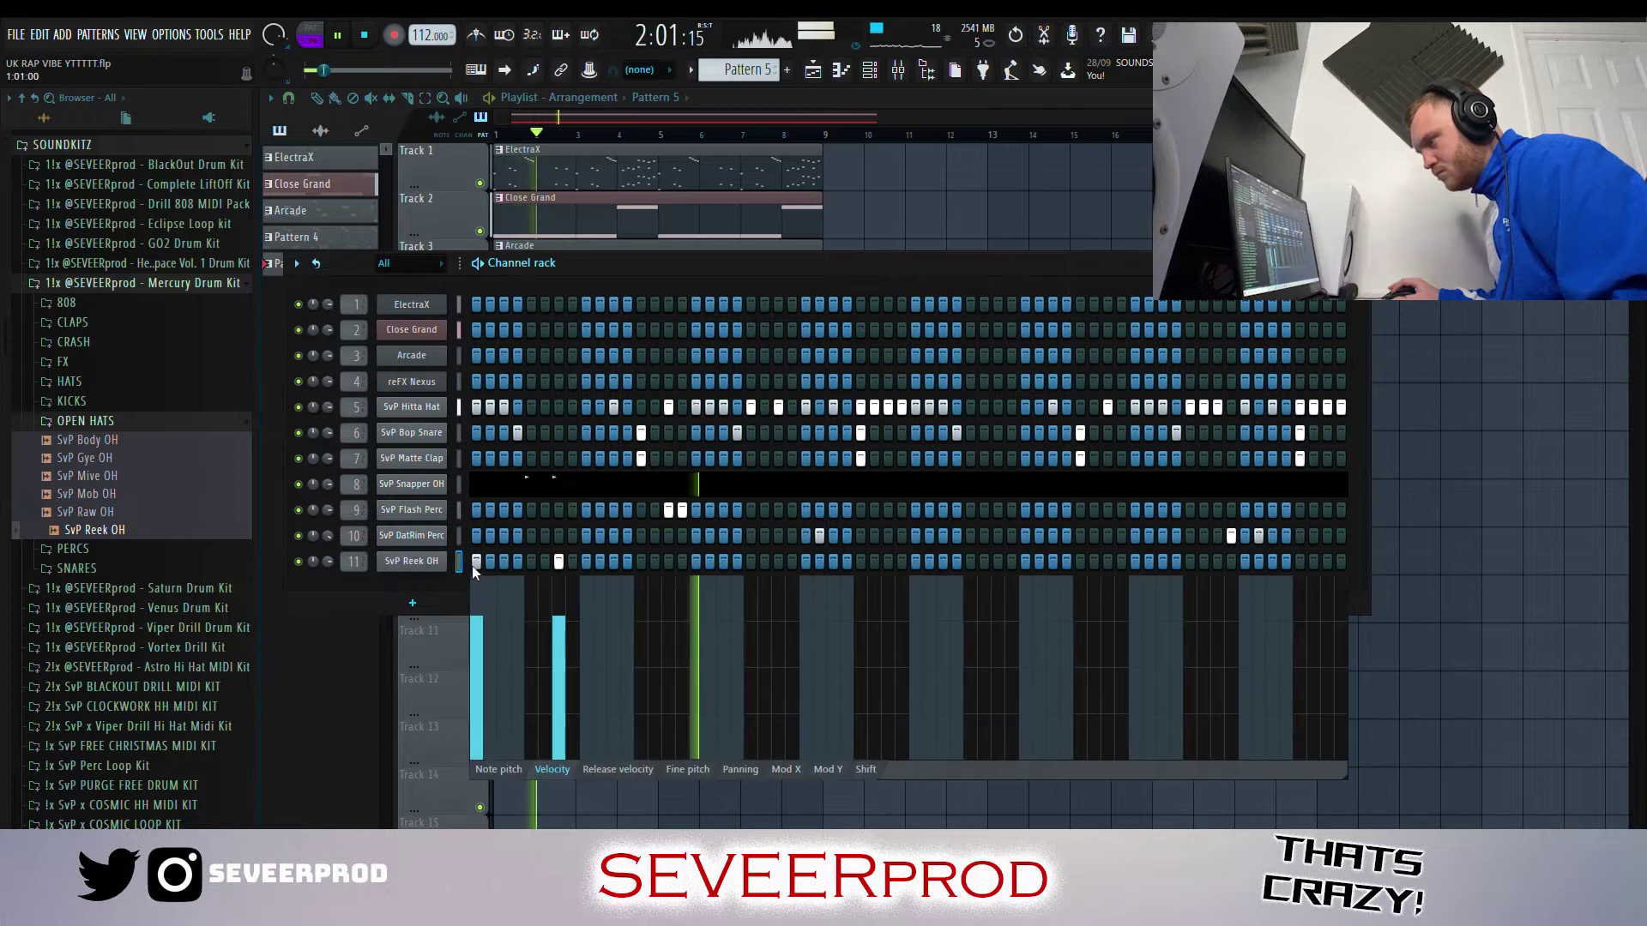
key(F7)
drag(331, 475, 548, 475)
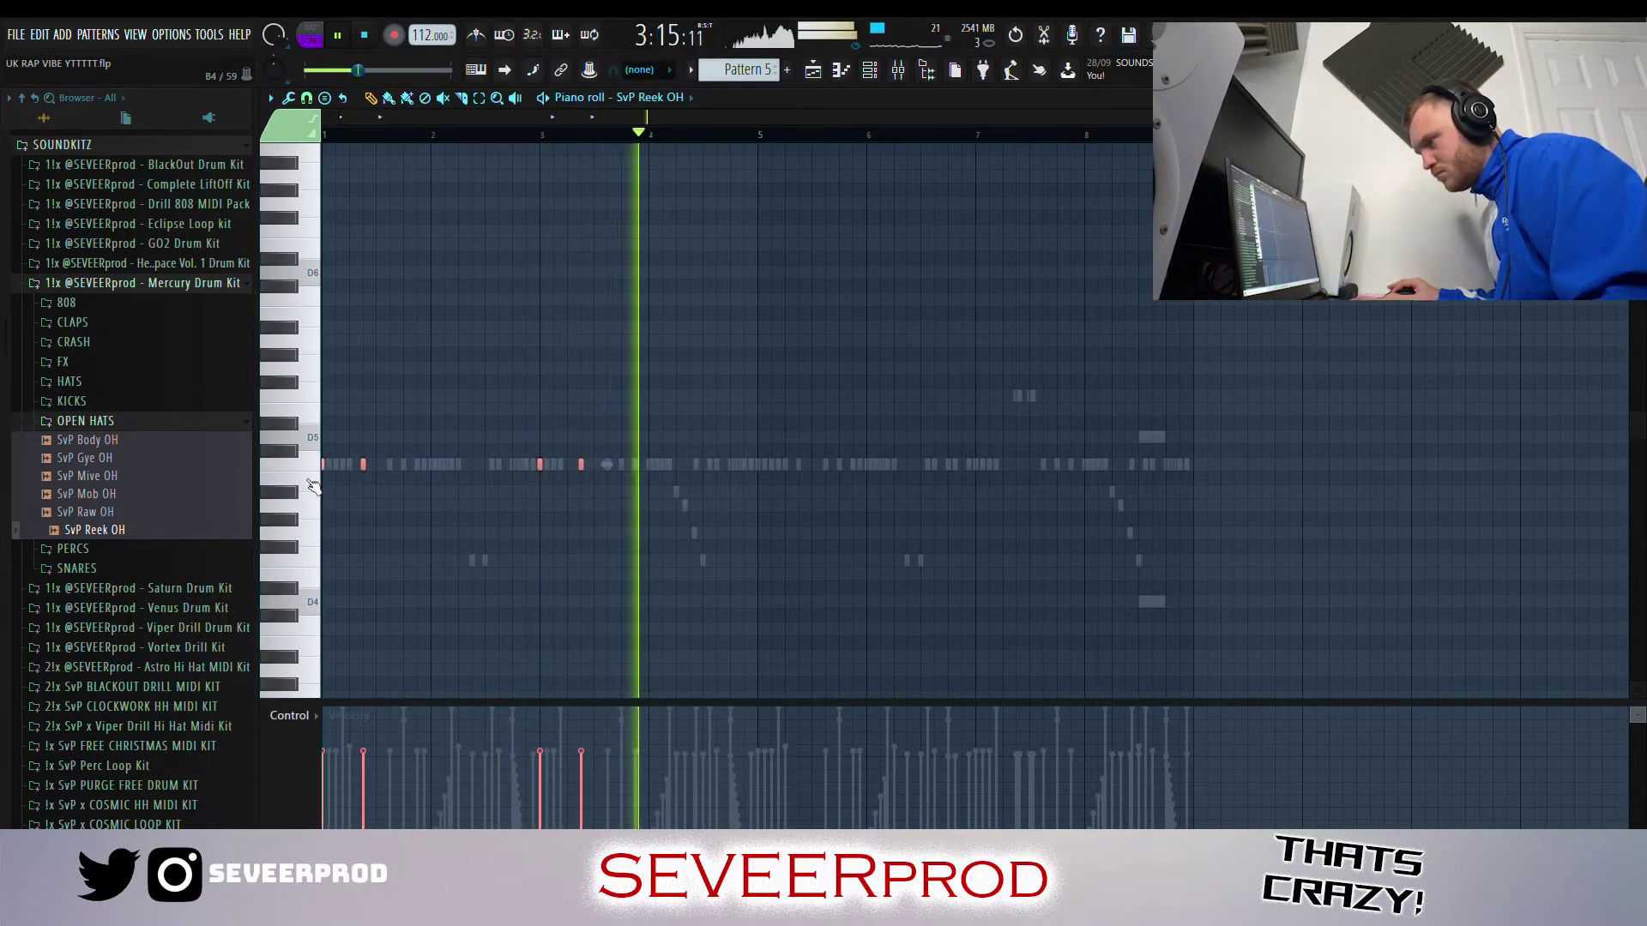
key(ctrl+b)
key(ctrl+b)
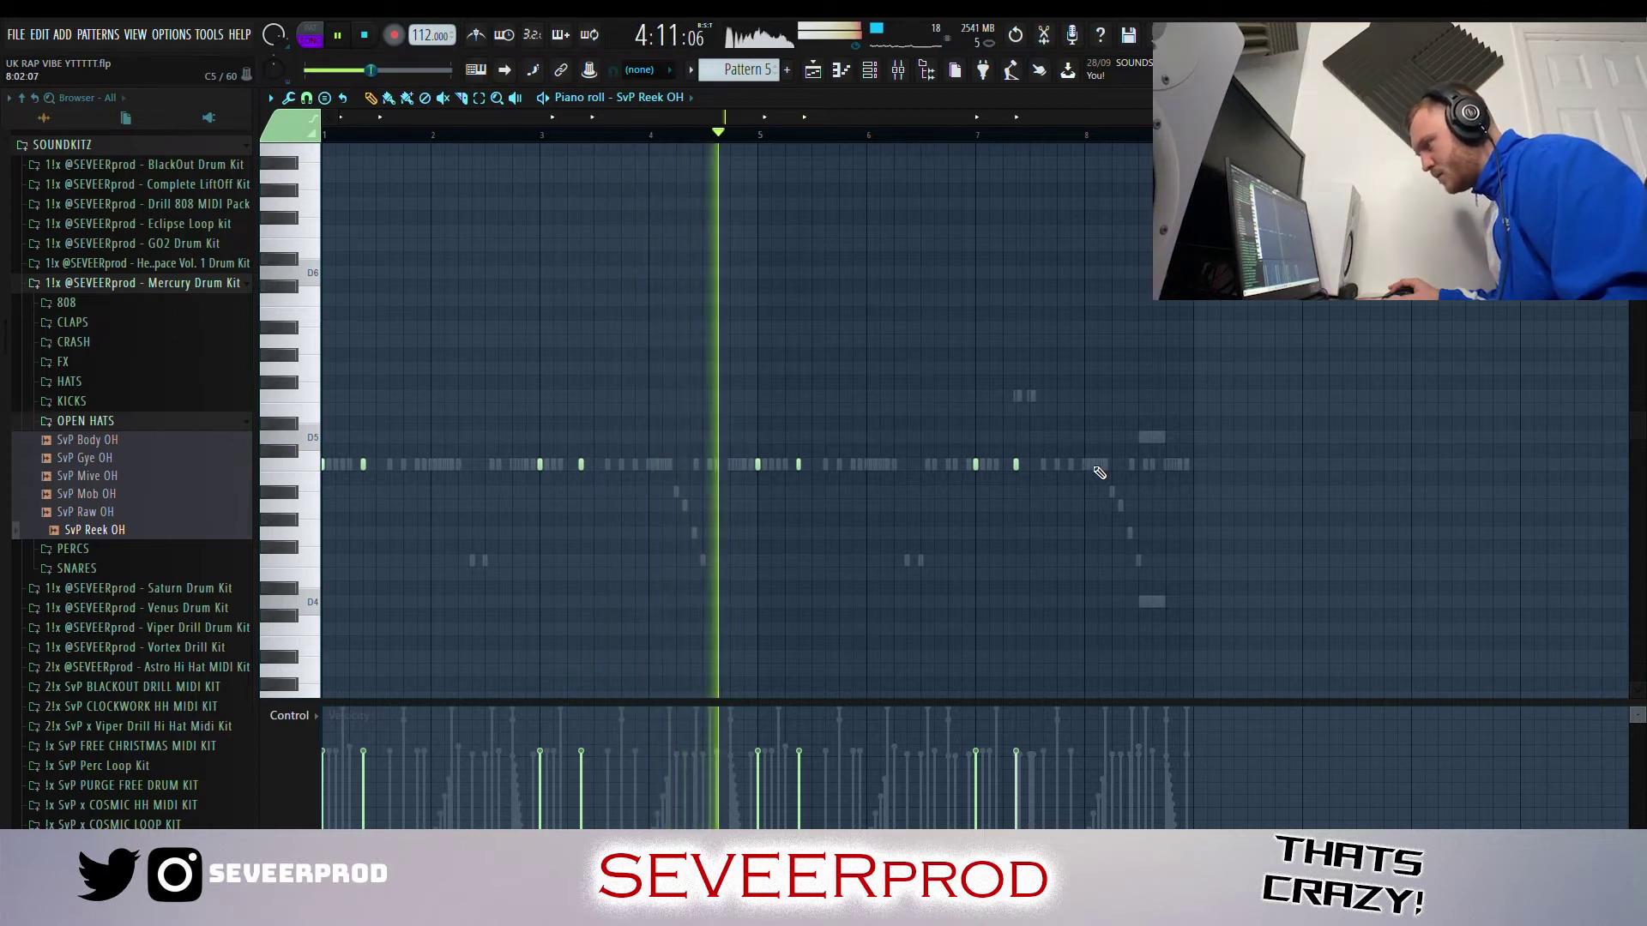
Step: Add two more SvP Reek OH notes in bar 8 and collapse the SOUNDKITZ folder
click(1139, 464)
click(1166, 464)
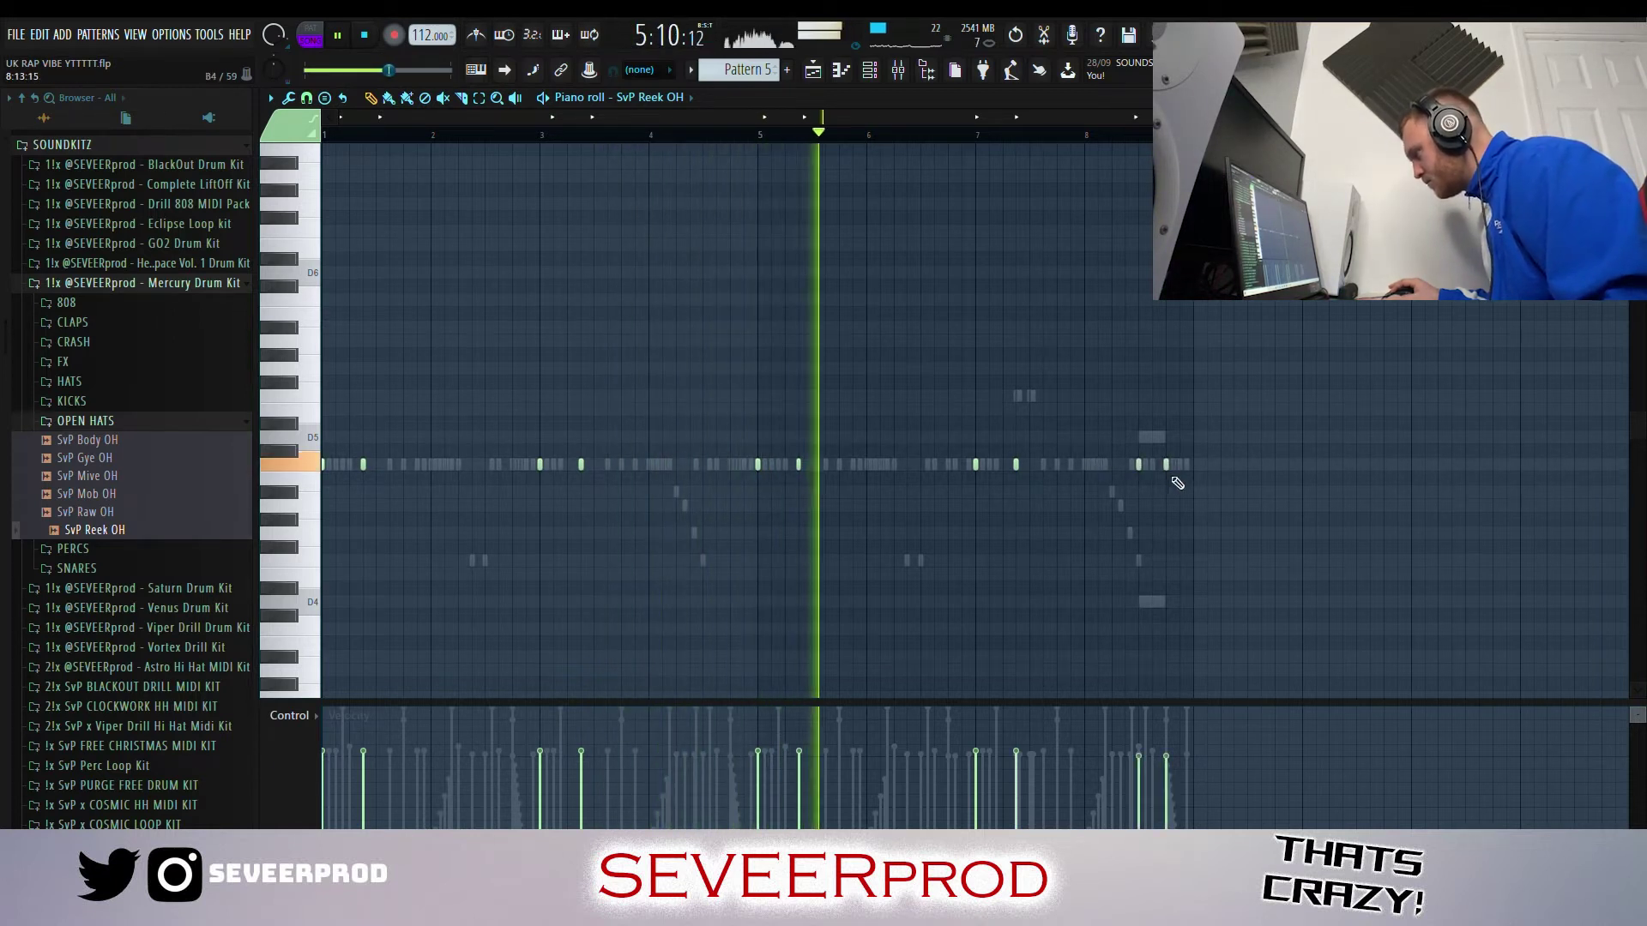
click(189, 146)
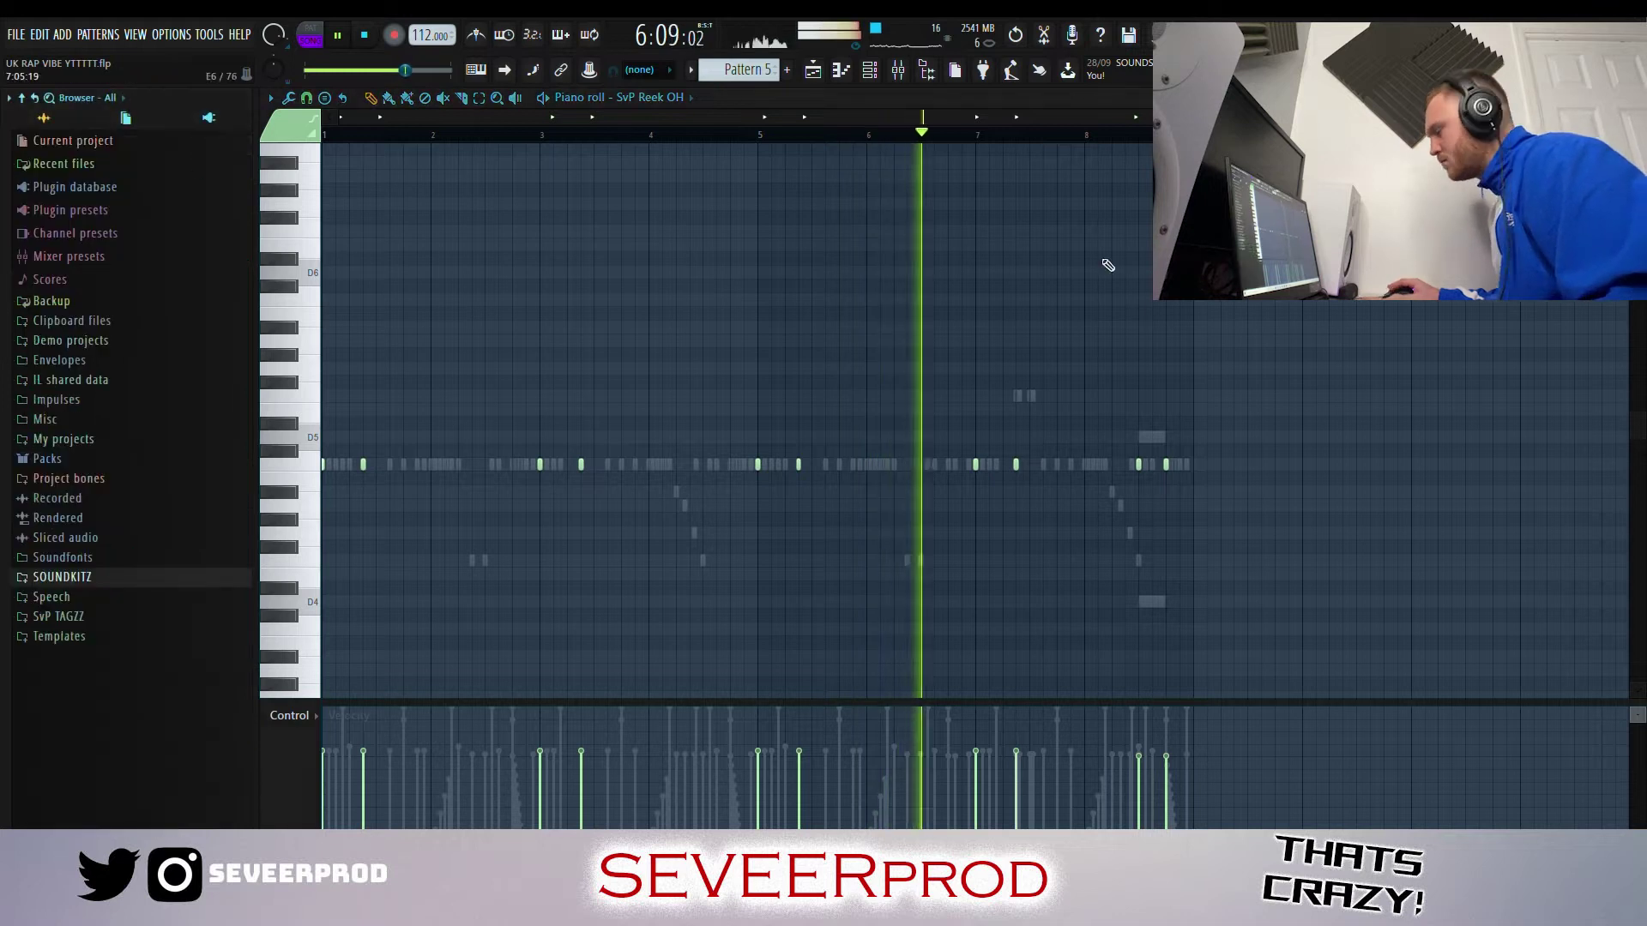